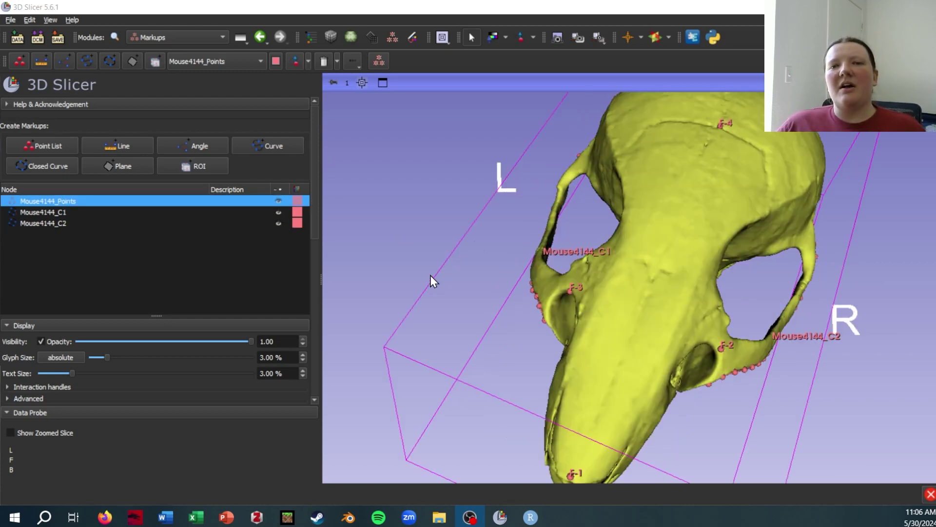
Step: Open the MergeMarkups module and review its curve-merging and landmark-merging pages
left_click_drag(430, 275, 428, 301)
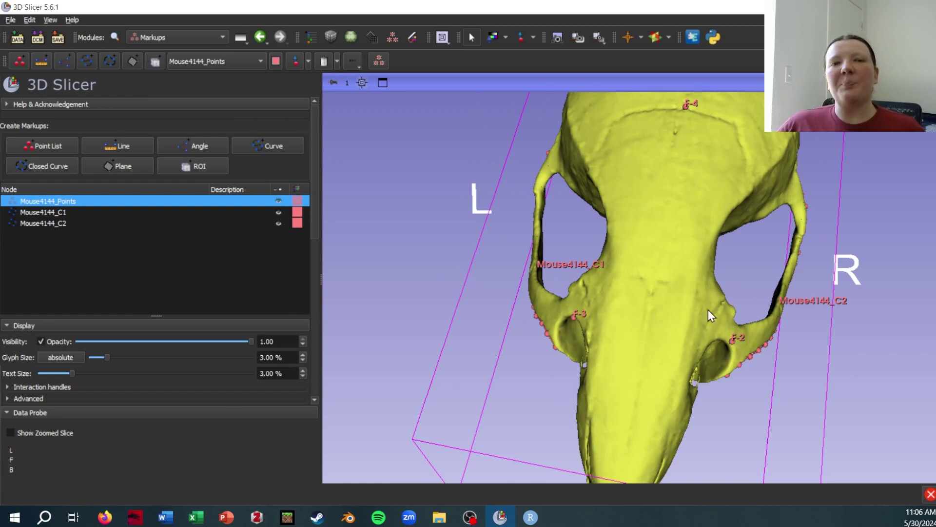
left_click_drag(540, 229, 727, 248)
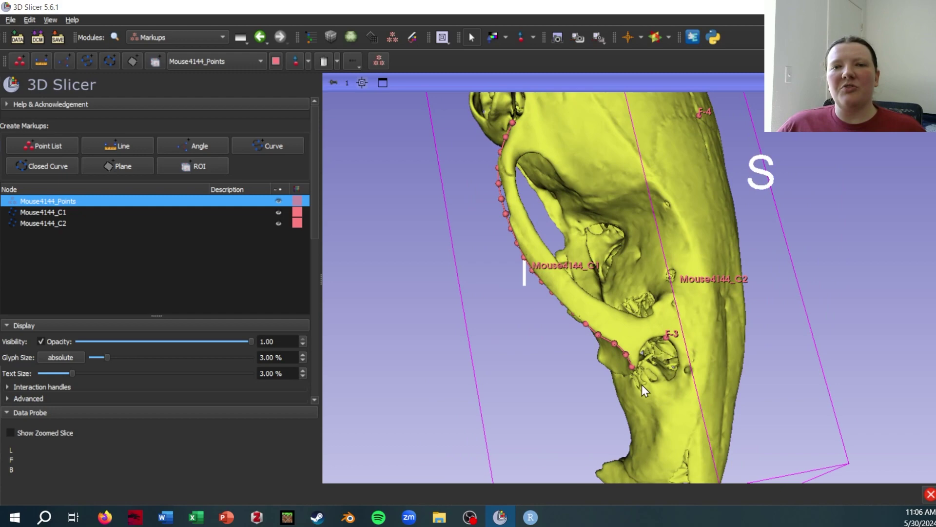
left_click_drag(501, 205, 514, 226)
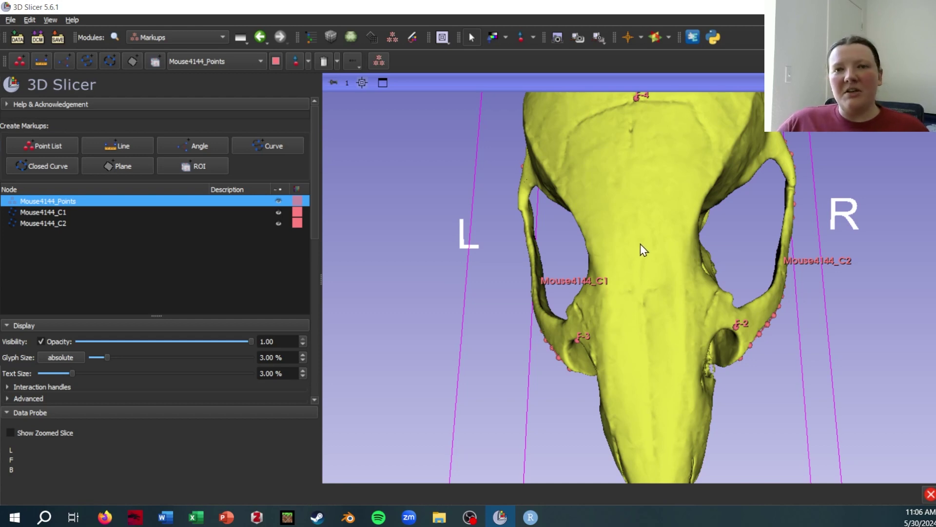
left_click(183, 34)
mouse_move(186, 207)
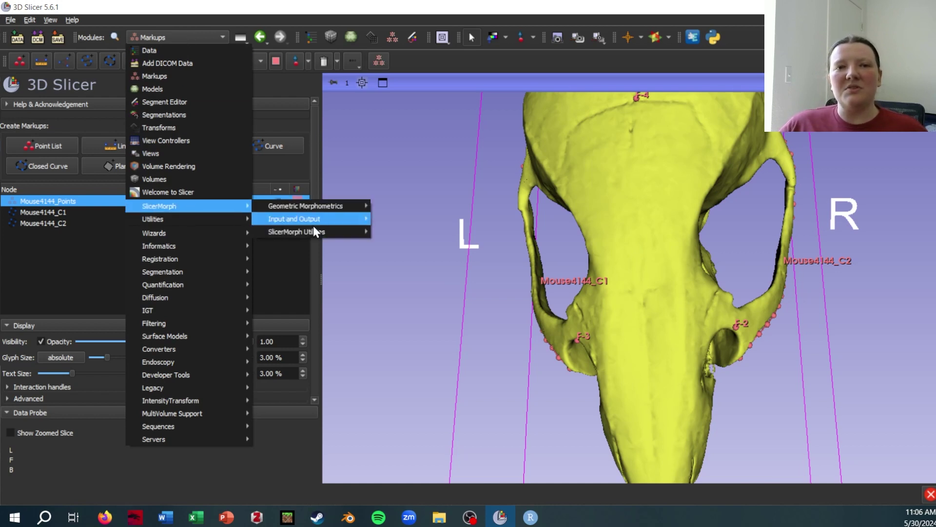
mouse_move(310, 231)
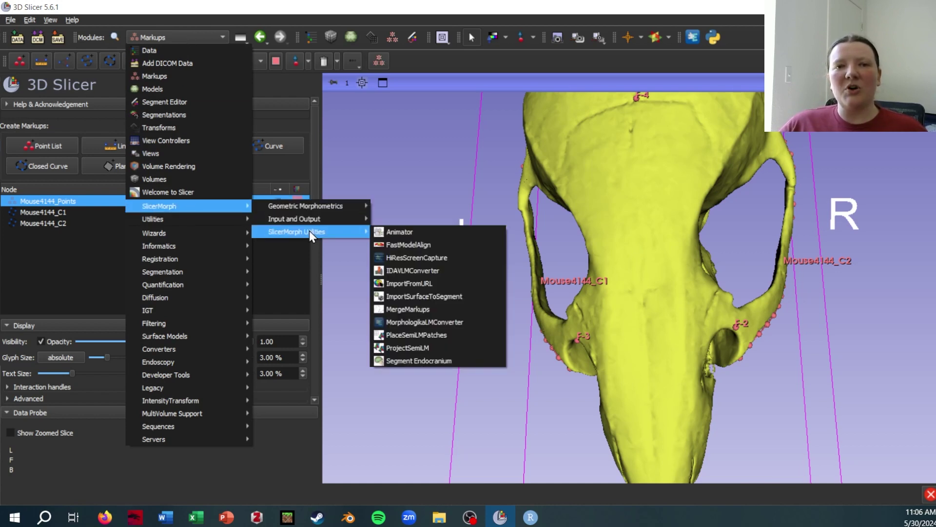
left_click(486, 314)
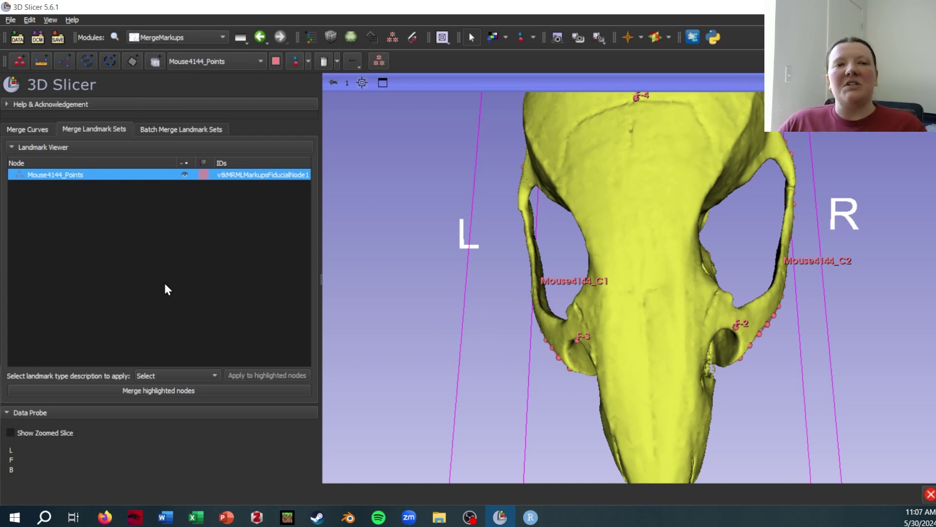
left_click(29, 132)
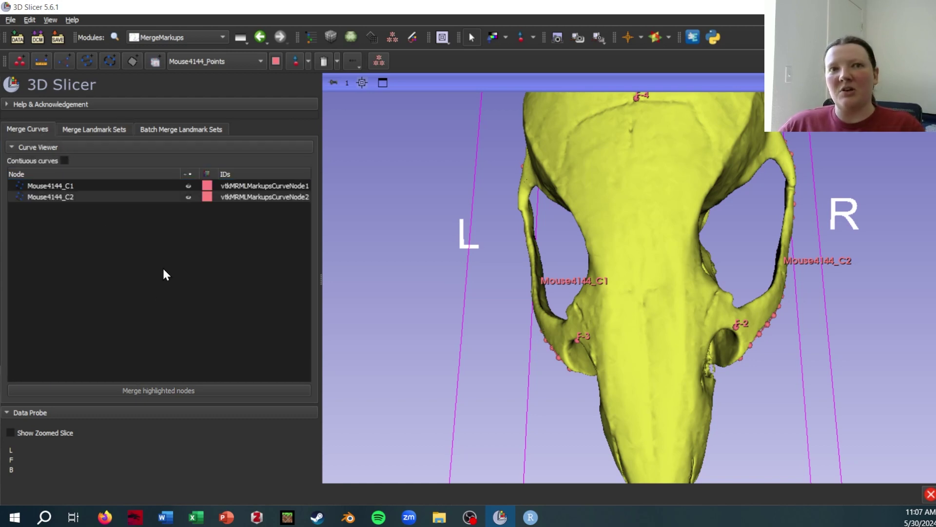
left_click(101, 128)
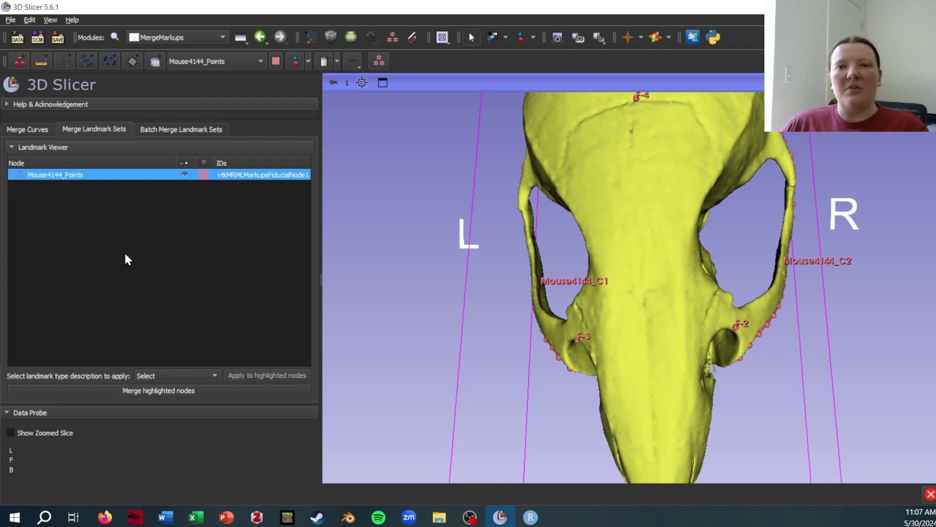
Step: Return to the Markups module and turn the skull to a side view showing the C1 curve
left_click(207, 42)
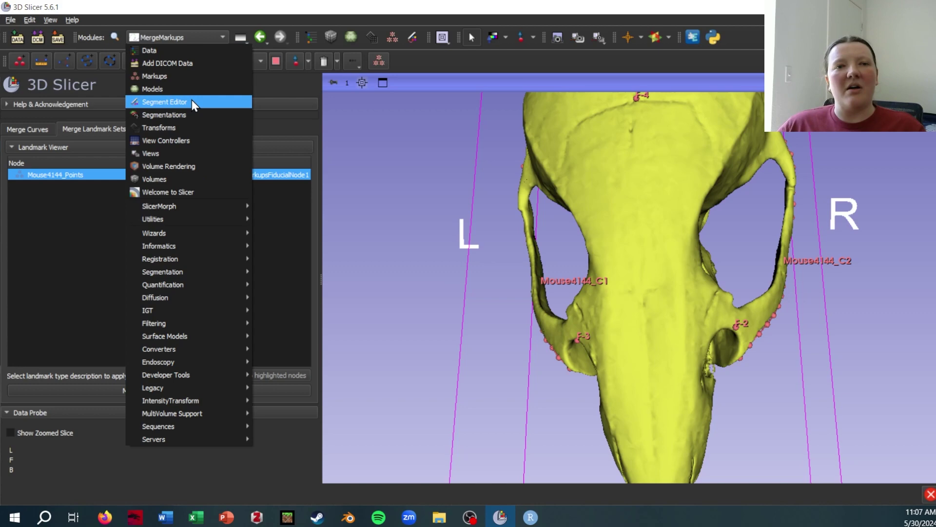
left_click(192, 76)
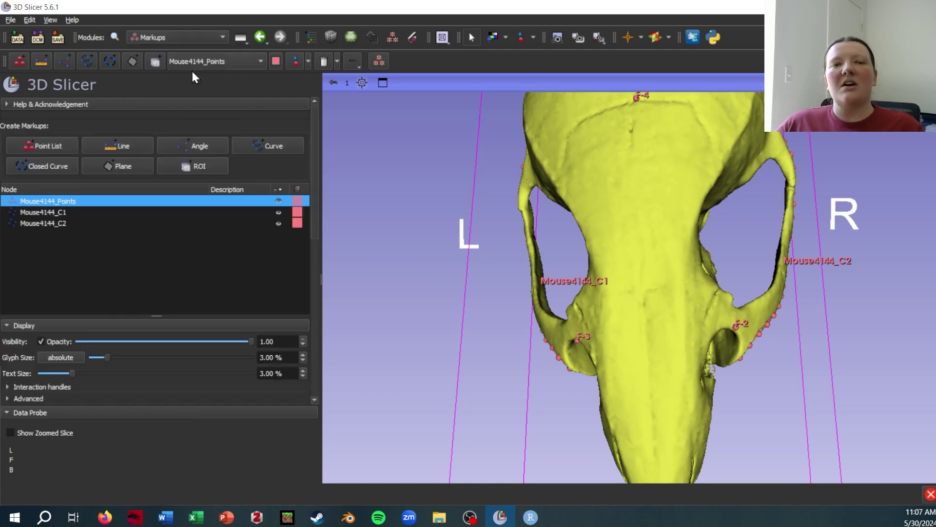
left_click_drag(444, 247, 601, 243)
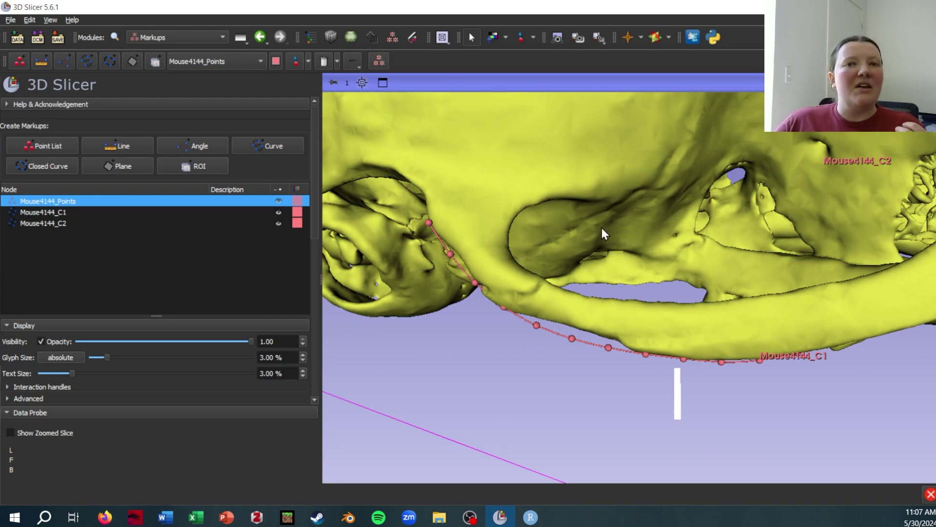
left_click_drag(605, 231, 571, 204)
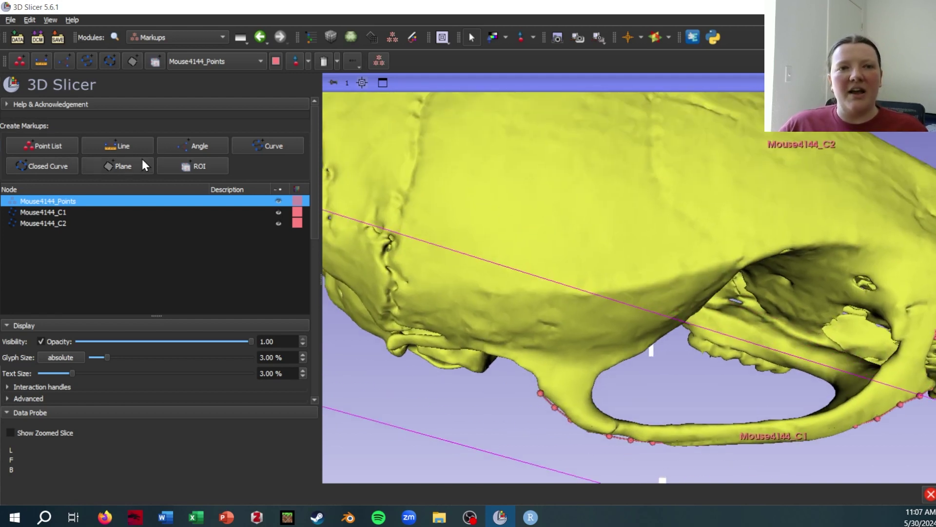
Step: Create a new curve, OC_2, by placing its control points along the side of the skull
left_click(287, 145)
left_click(764, 232)
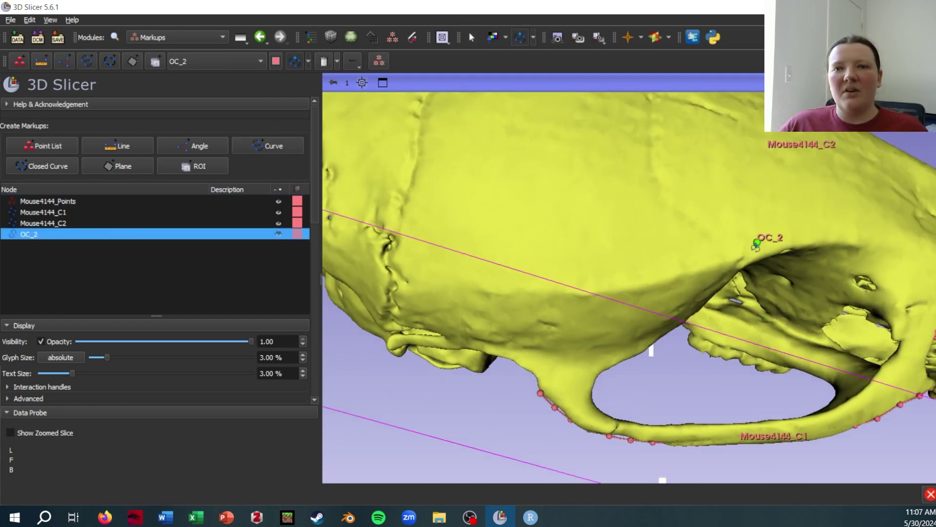
left_click(667, 309)
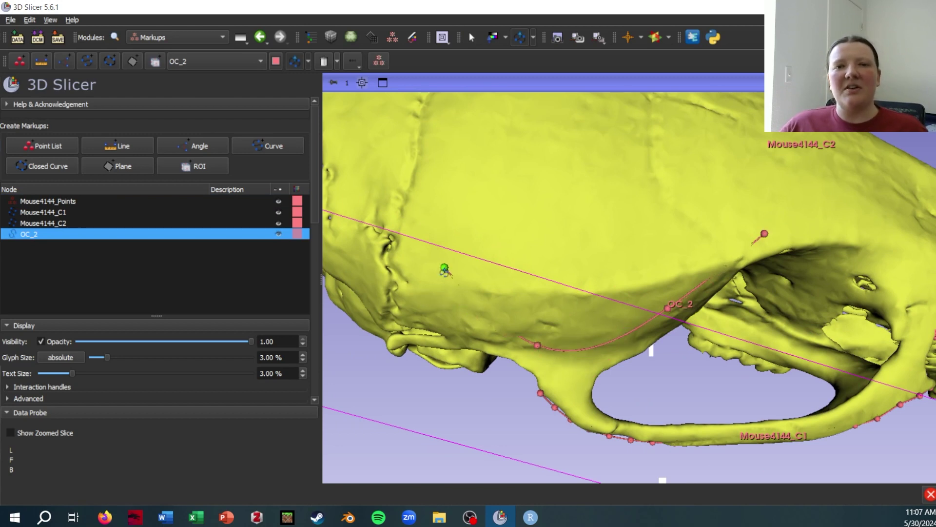
left_click(444, 267)
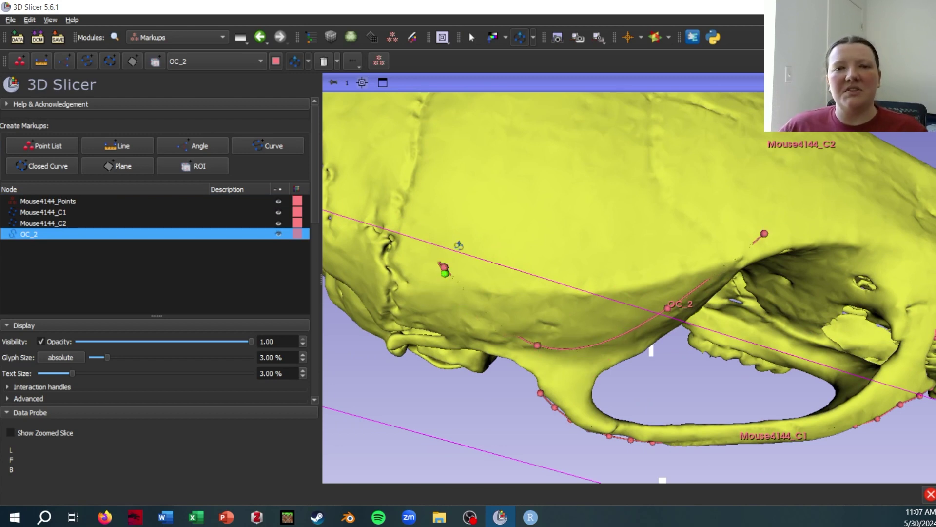
right_click(500, 297)
left_click(610, 211)
Step: Drag OC_2's points, including its start point, up onto the bone to smooth the curve
left_click_drag(771, 340, 610, 274)
scroll(575, 254, "up", 6)
left_click_drag(719, 336, 713, 365)
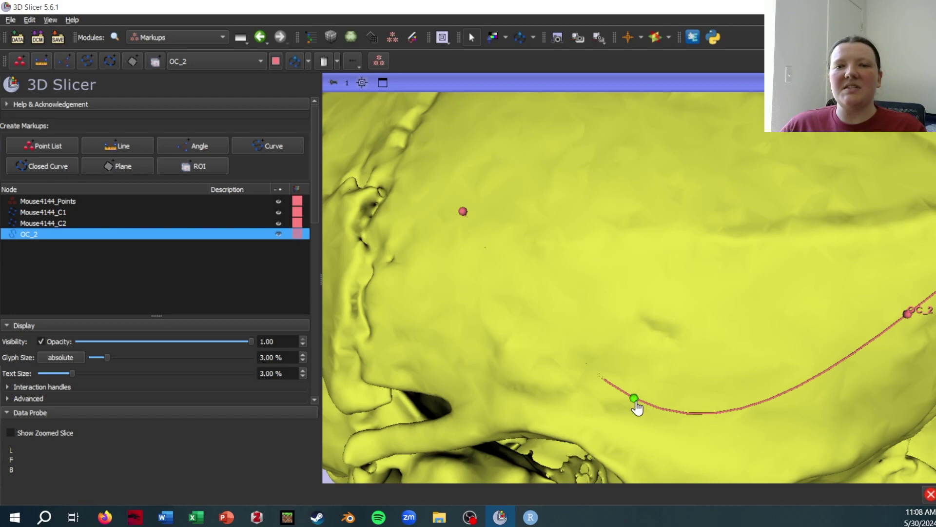
left_click_drag(748, 428, 681, 190)
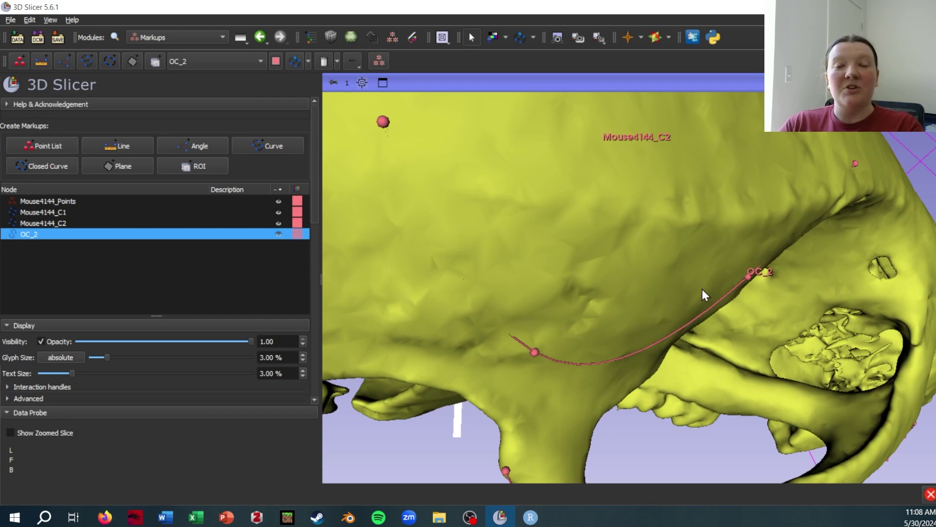
left_click_drag(553, 232, 593, 251)
left_click_drag(571, 321, 563, 290)
left_click_drag(608, 269, 640, 250)
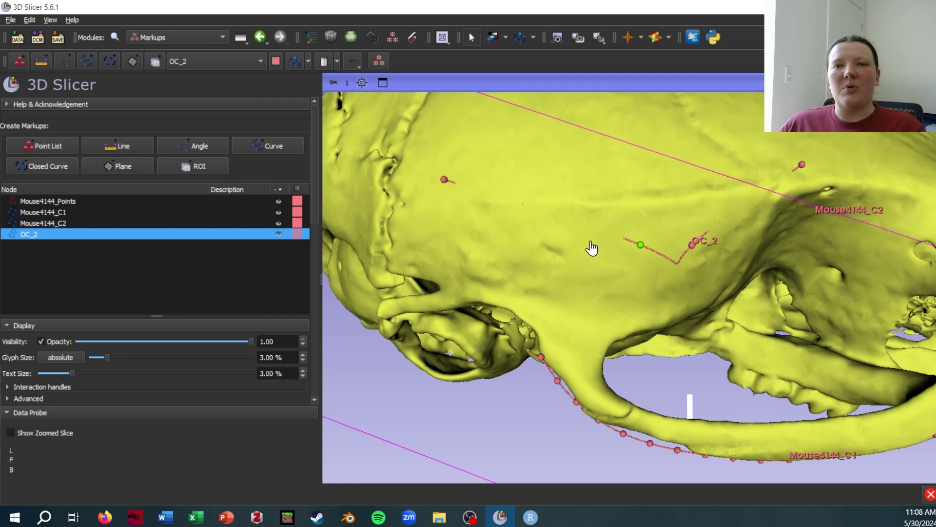
left_click_drag(455, 194, 493, 208)
left_click_drag(600, 244, 641, 271)
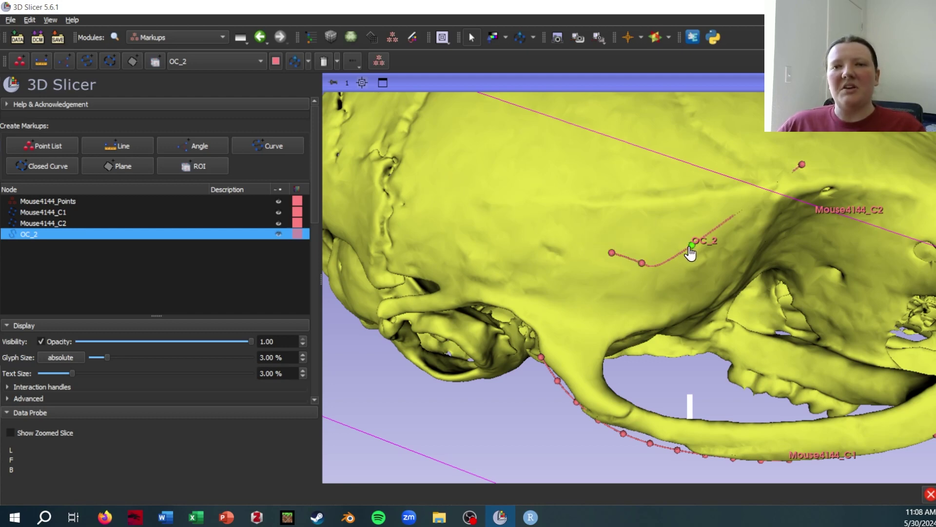
left_click_drag(691, 245, 703, 235)
Step: Pull OC_2's end point further left, checking the curve from edge-on and side views
scroll(681, 267, "up", 5)
left_click_drag(669, 185, 773, 286)
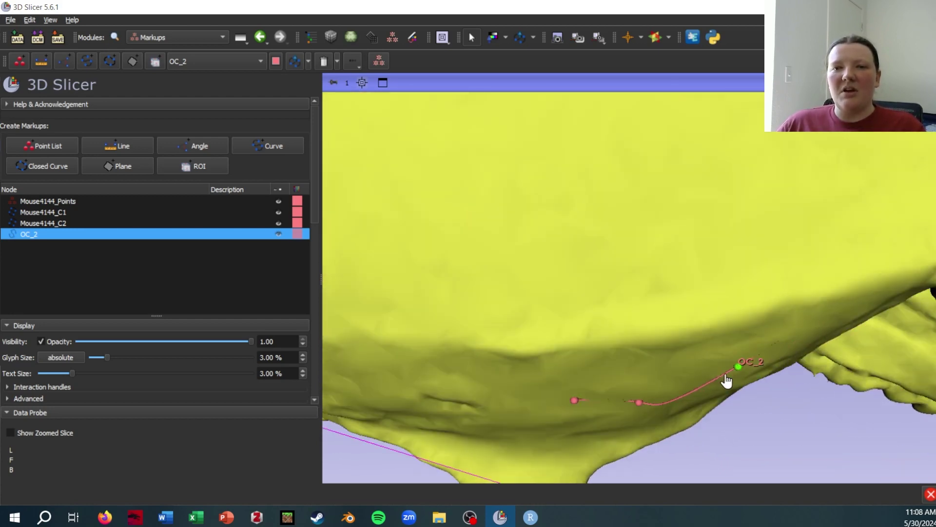
left_click_drag(649, 341, 497, 265)
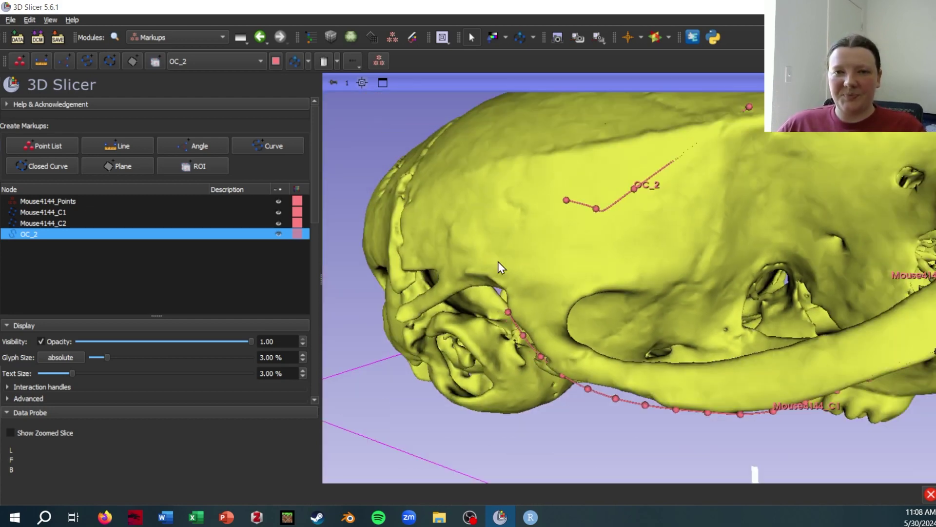
left_click_drag(563, 207, 475, 211)
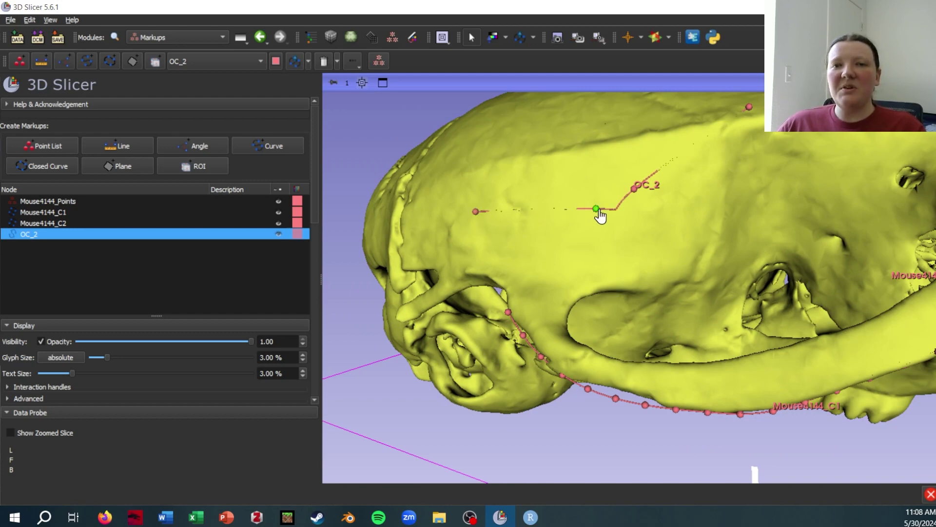
left_click_drag(596, 208, 533, 233)
scroll(250, 383, "down", 5)
scroll(249, 383, "down", 5)
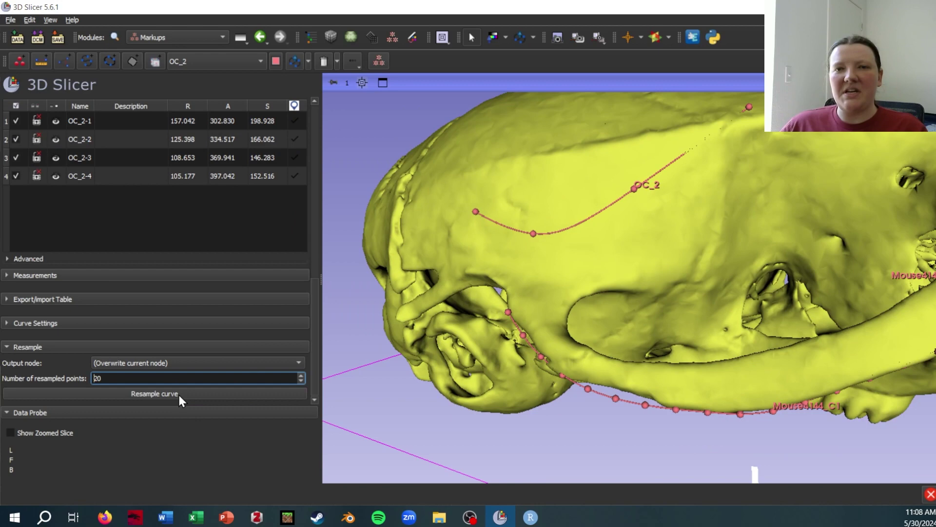
Step: Resample the OC_2 curve to 20 evenly spaced points
left_click(154, 394)
scroll(561, 268, "up", 5)
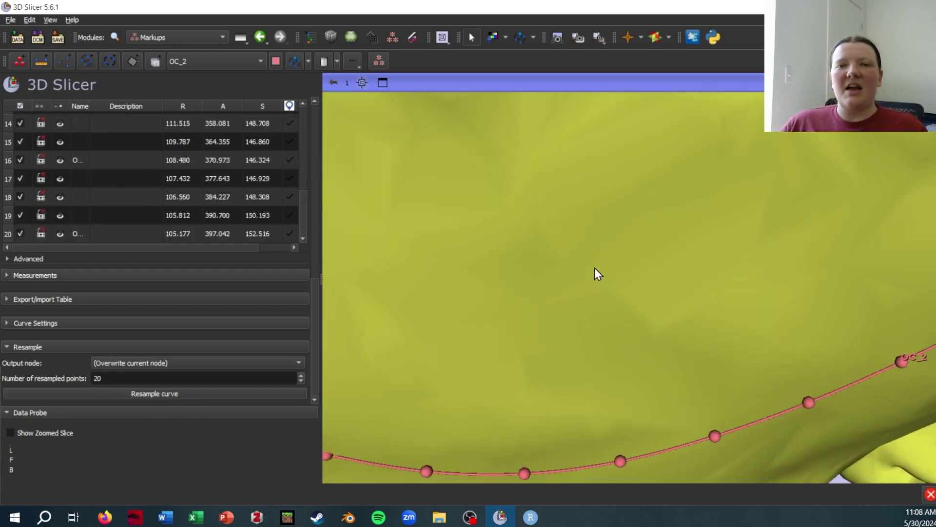
scroll(597, 273, "down", 3)
left_click_drag(598, 276, 526, 338)
Step: Nudge curve point 19 onto the skull surface
scroll(694, 276, "up", 3)
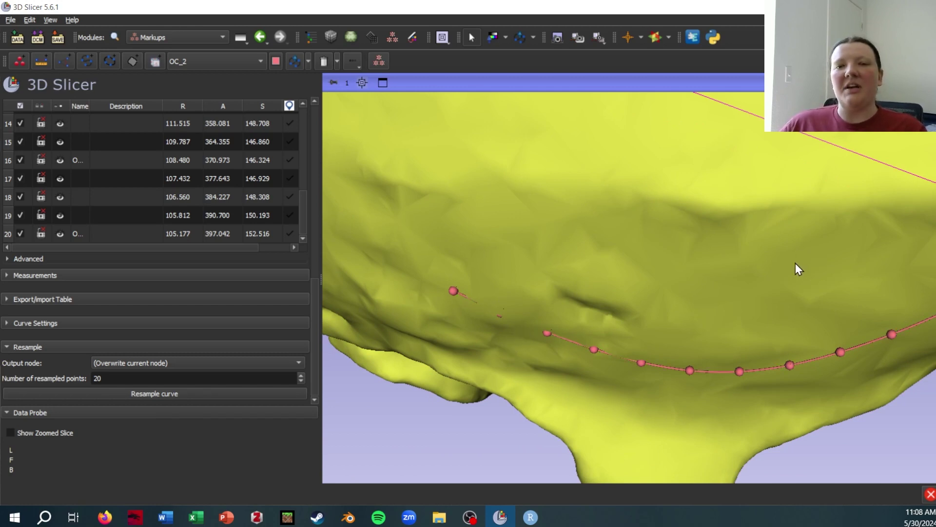
left_click_drag(767, 261, 798, 334)
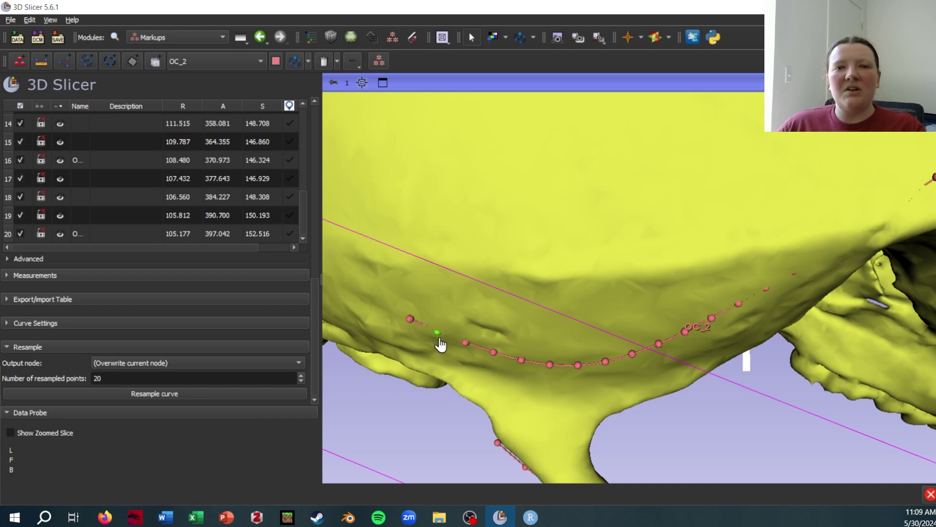
left_click_drag(438, 338, 438, 339)
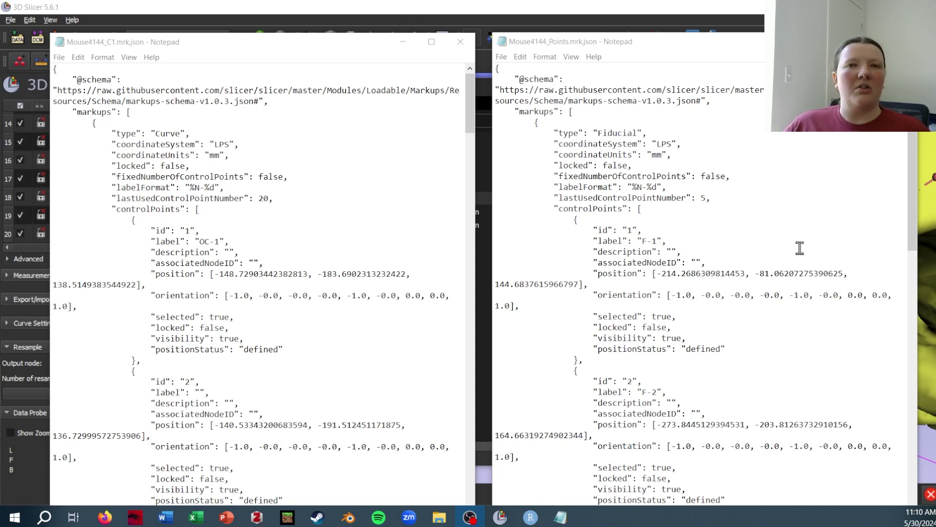
Step: Look over the first position values in the C1 curve file
scroll(326, 322, "down", 3)
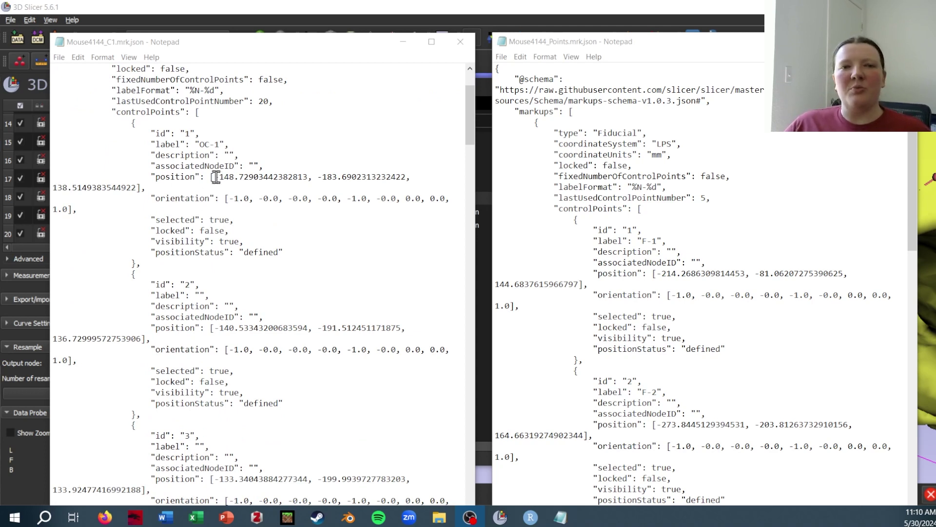
left_click_drag(210, 177, 346, 176)
left_click(273, 176)
scroll(291, 273, "up", 3)
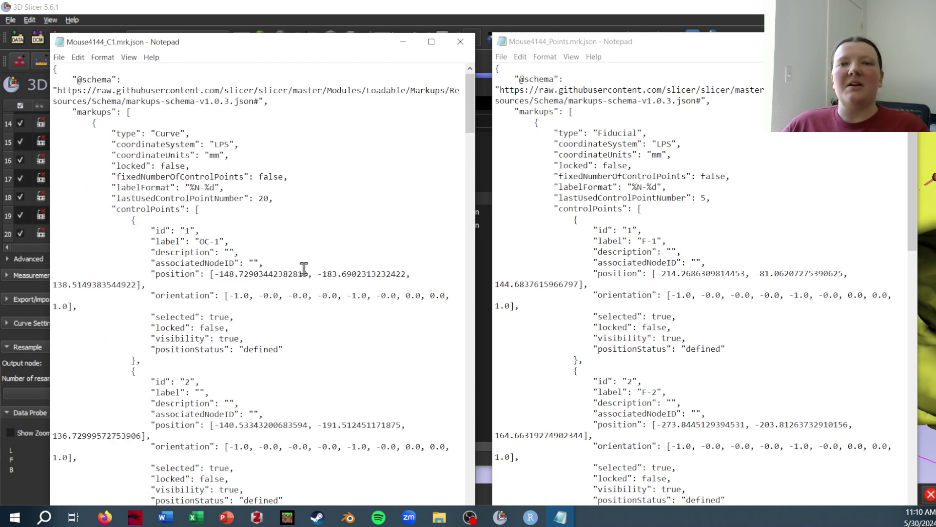
Step: Replace 'Curve' with 'Fiducial' copied from Mouse4144_Points.mrk.json in the C1 file, then close it
double_click(615, 132)
key("ctrl+c")
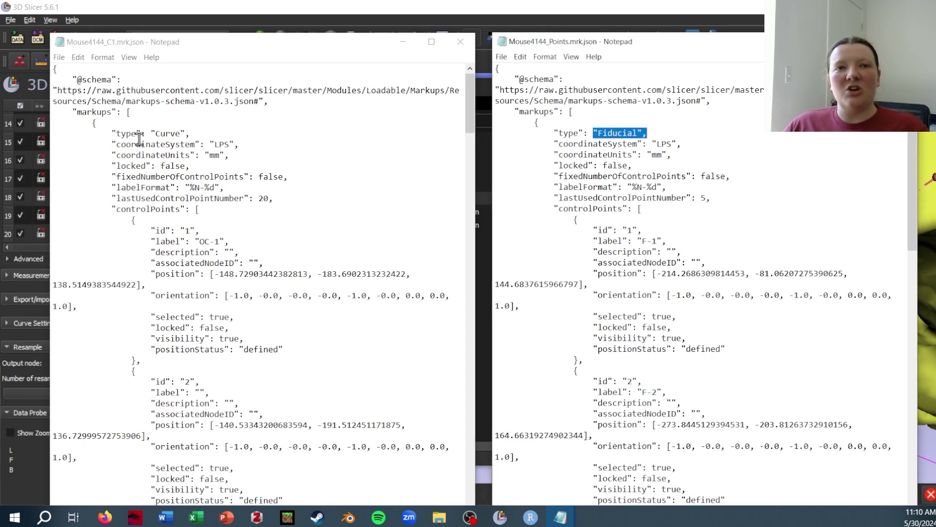
double_click(166, 134)
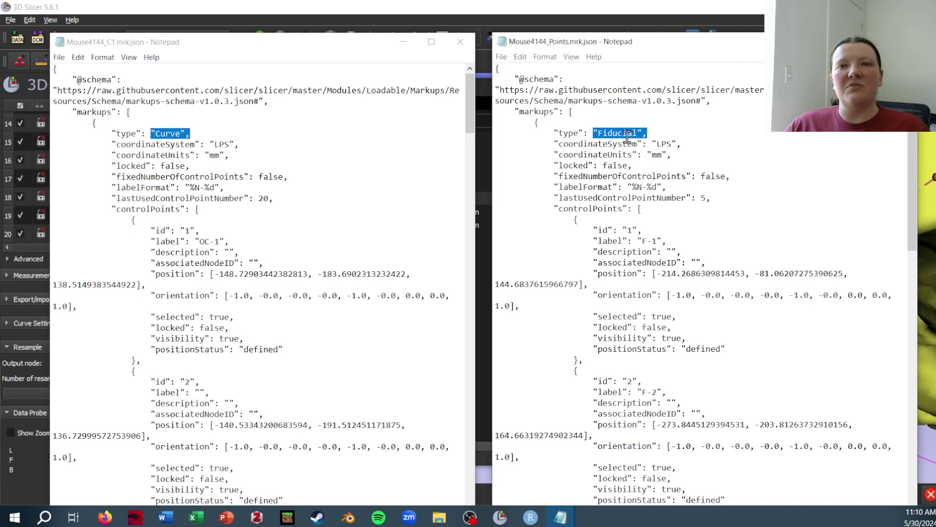
left_click(629, 133)
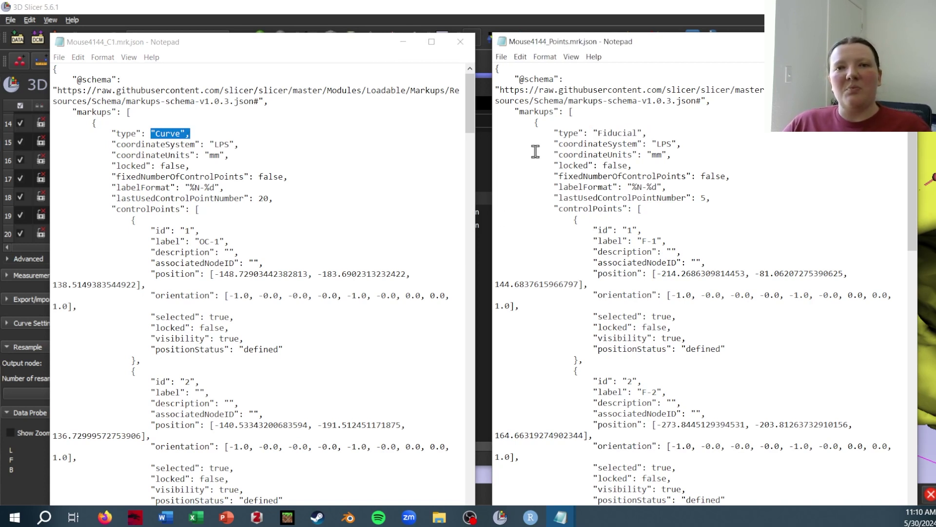
double_click(623, 133)
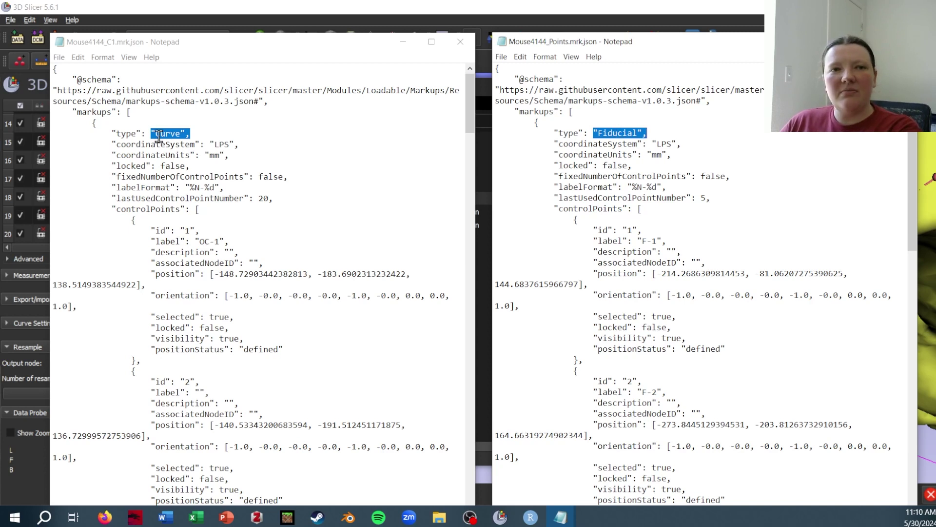
key("ctrl+v")
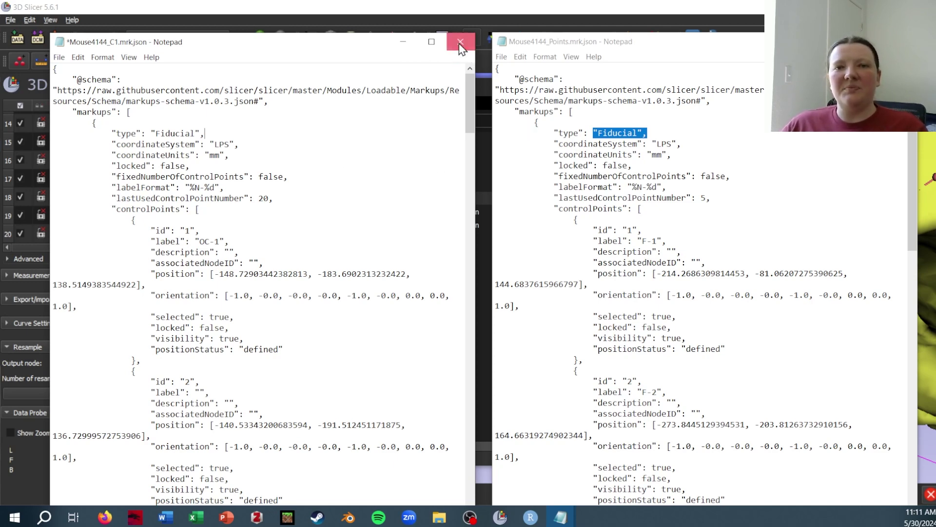
left_click(460, 41)
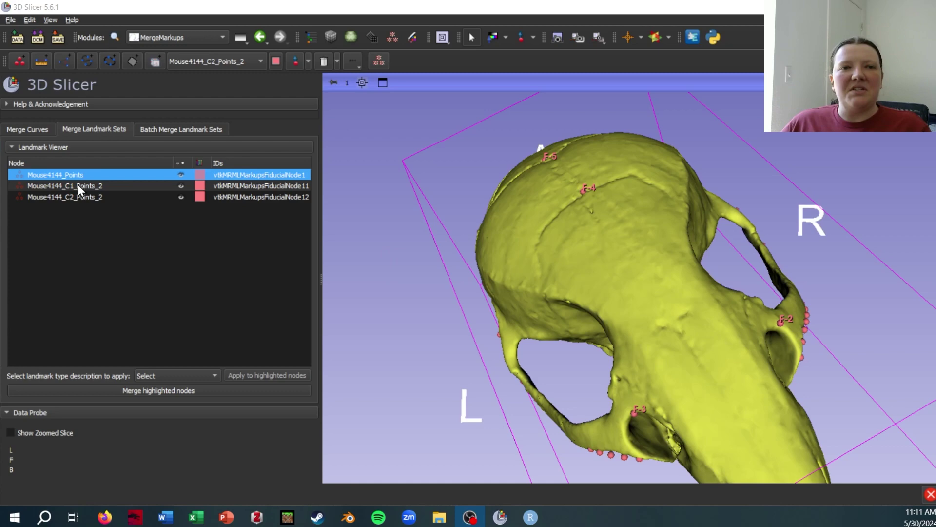
Step: View the jaw landmarks, then select all three Mouse4144 landmark sets in the Landmark Viewer list
left_click_drag(511, 346, 672, 255)
scroll(671, 254, "up", 5)
scroll(672, 254, "up", 5)
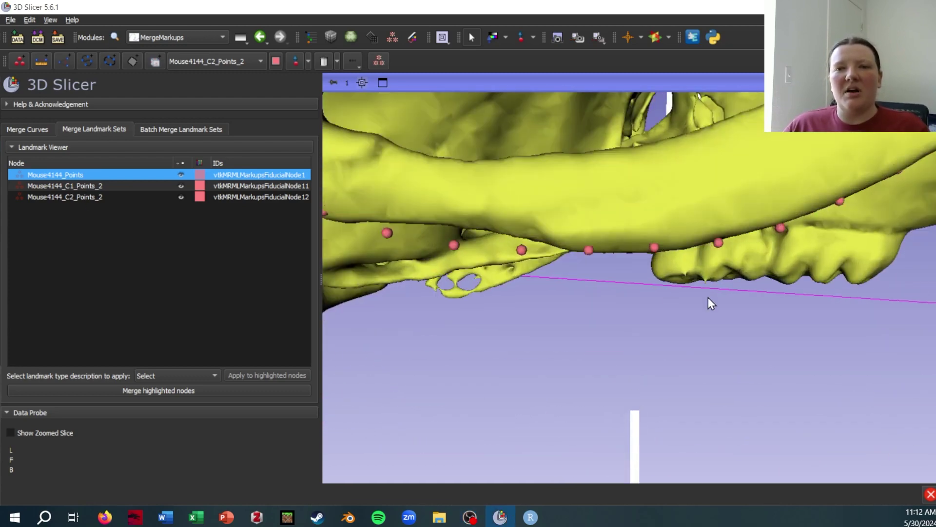
scroll(646, 280, "down", 3)
scroll(646, 281, "down", 3)
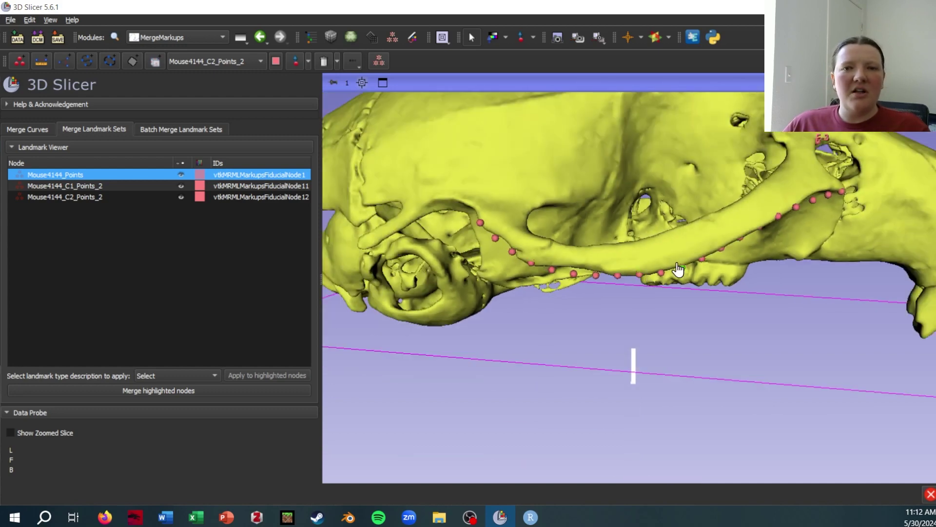
left_click_drag(683, 245, 650, 288)
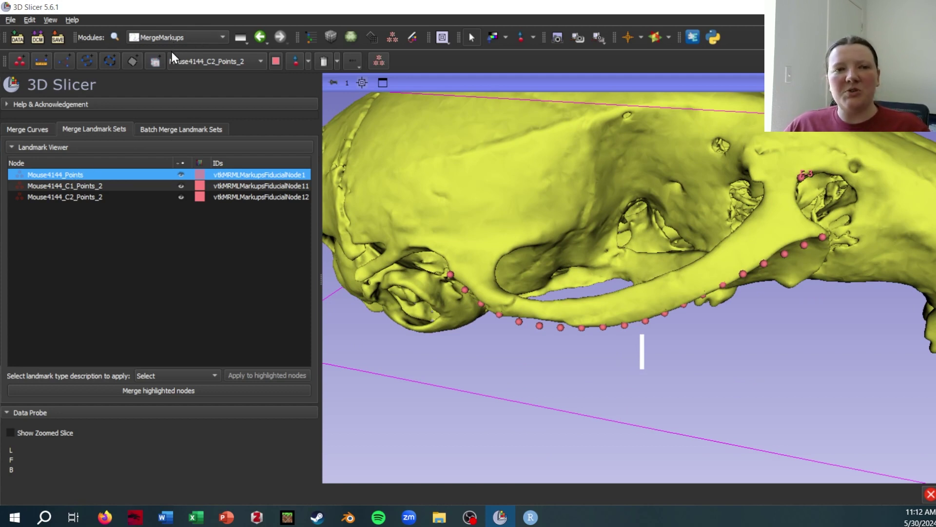
left_click_drag(113, 225, 118, 155)
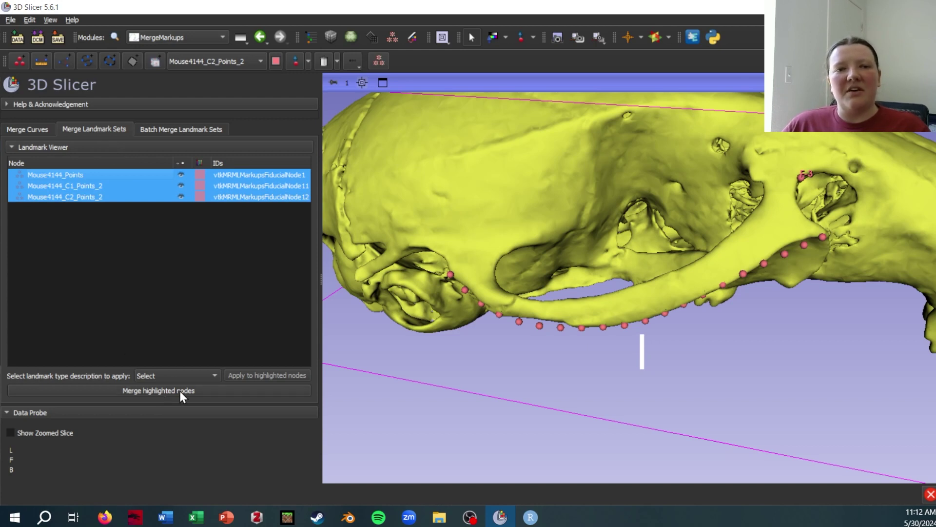
Step: Merge the three highlighted Mouse4144 landmark sets into mergedMarkupsNode
left_click(192, 392)
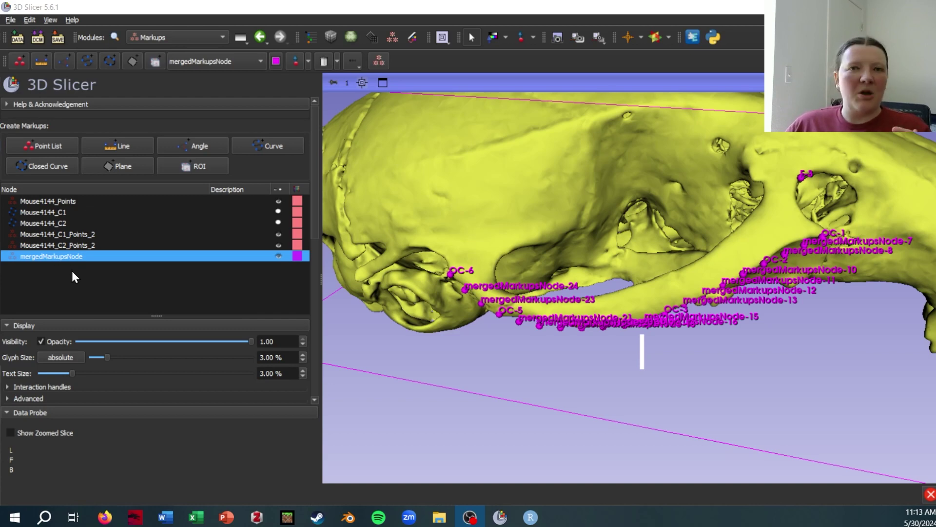
scroll(633, 347, "down", 5)
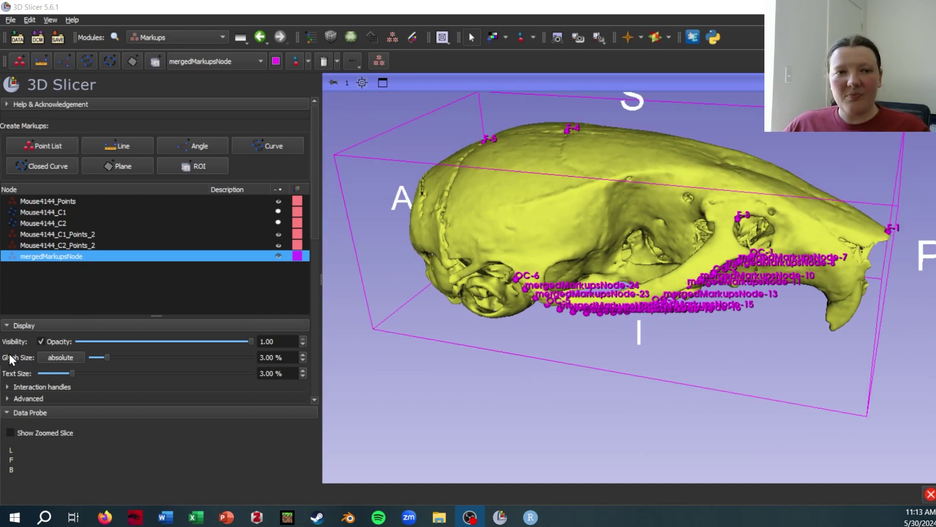
scroll(12, 359, "down", 10)
scroll(120, 372, "down", 5)
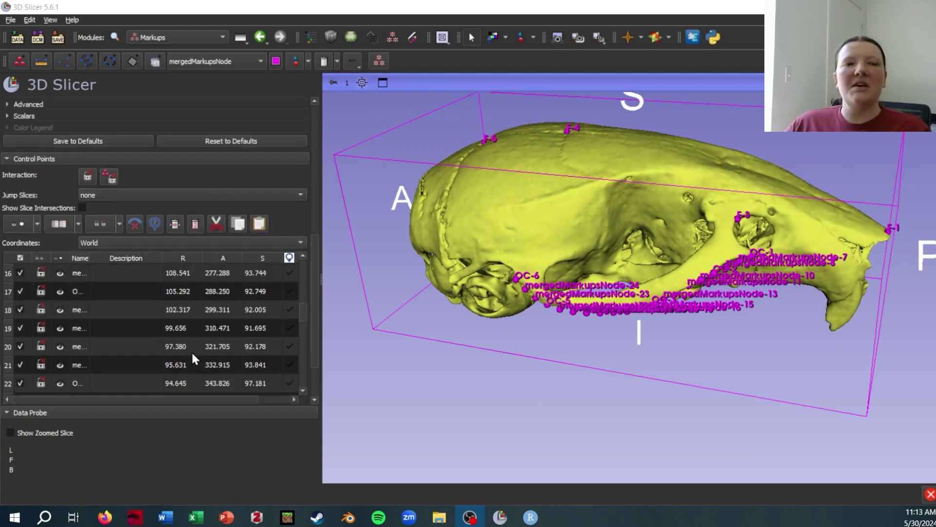
scroll(196, 364, "down", 6)
scroll(193, 345, "down", 4)
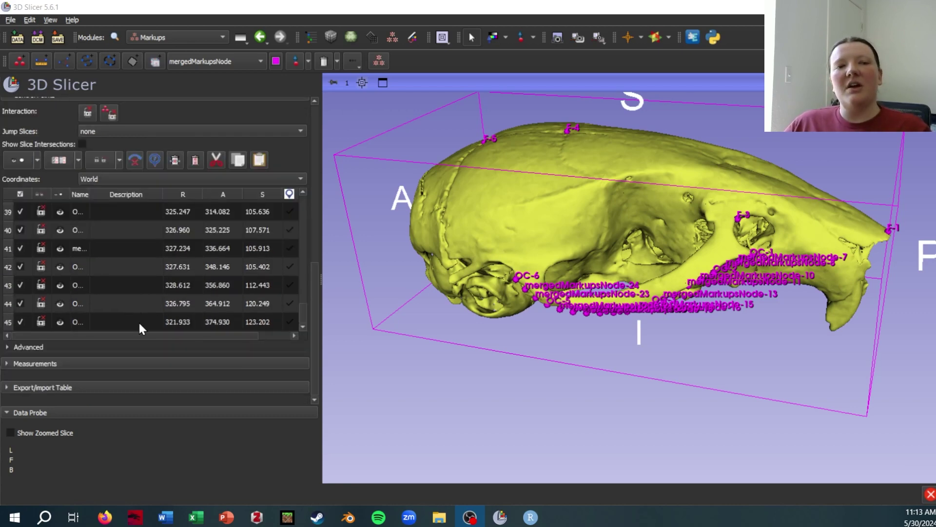
scroll(136, 319, "up", 10)
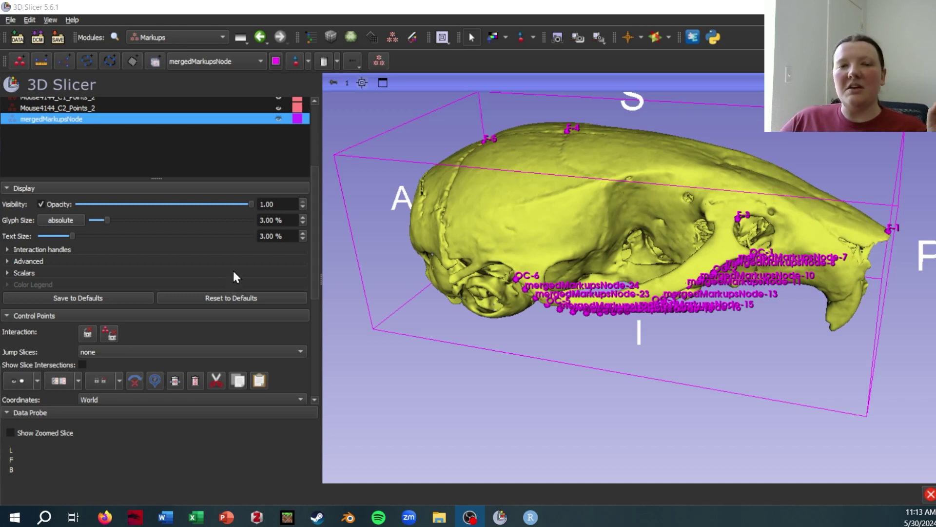
Step: Hide control point 10 of the merged node, then show it again
scroll(104, 282, "down", 1)
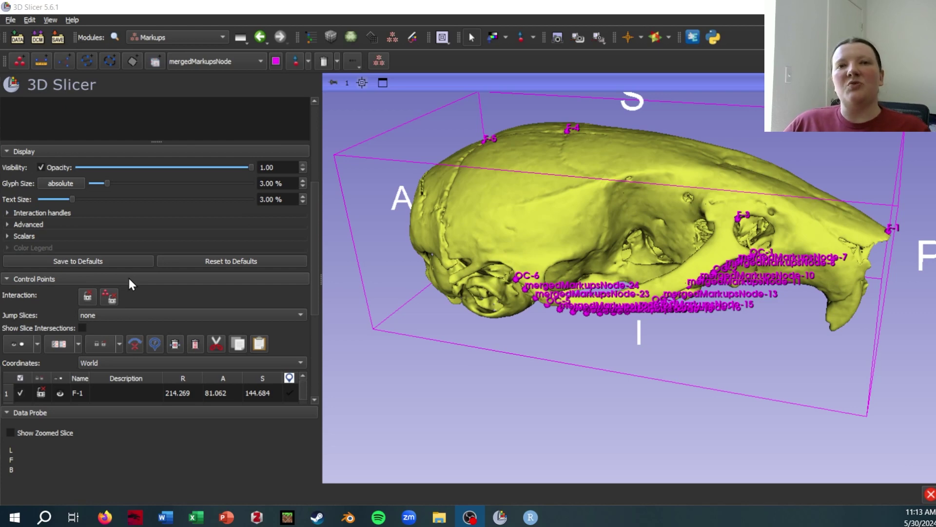
scroll(129, 283, "down", 2)
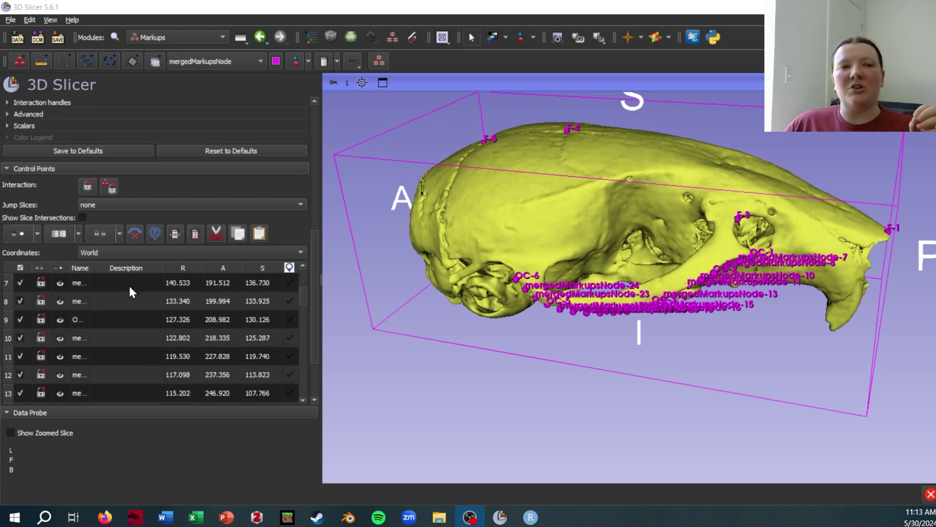
scroll(97, 336, "down", 3)
left_click(59, 321)
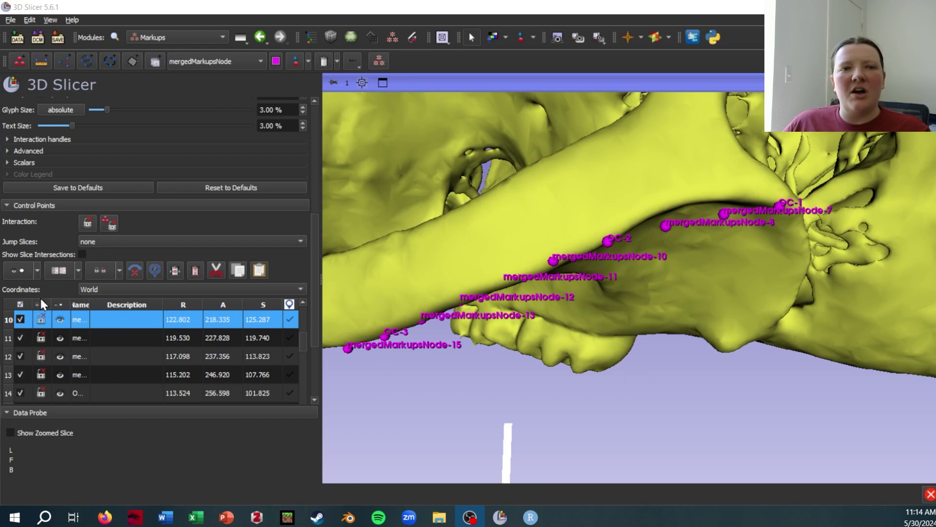
left_click(60, 320)
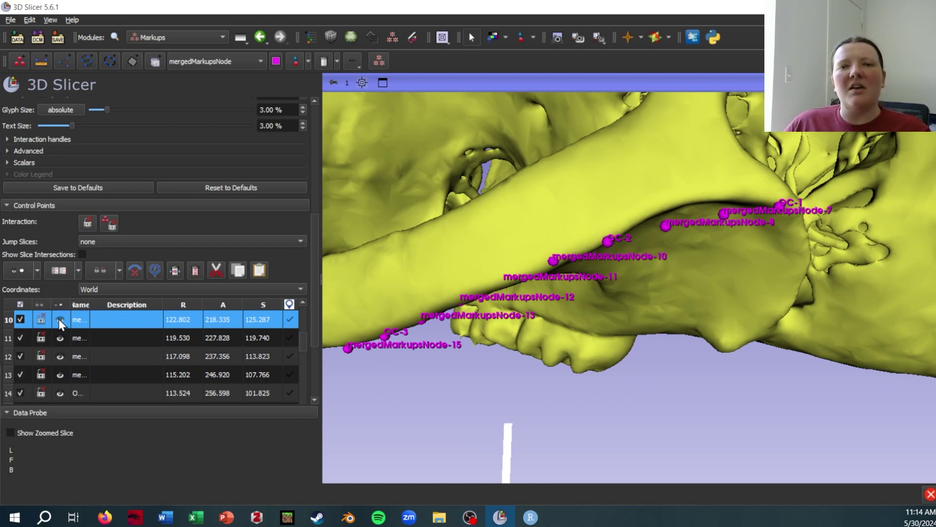
left_click(59, 320)
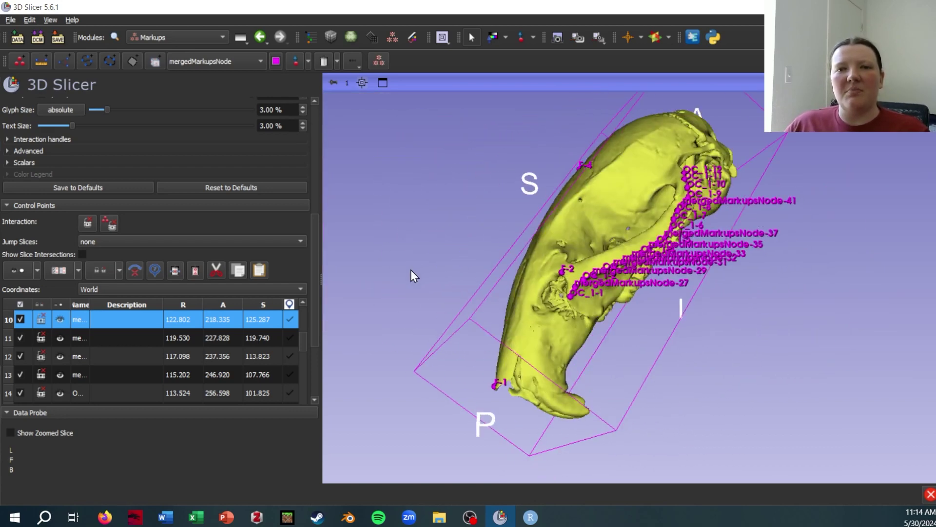
Step: Select control point 44, OC_1-11, and make it visible on the skull
scroll(414, 276, "up", 5)
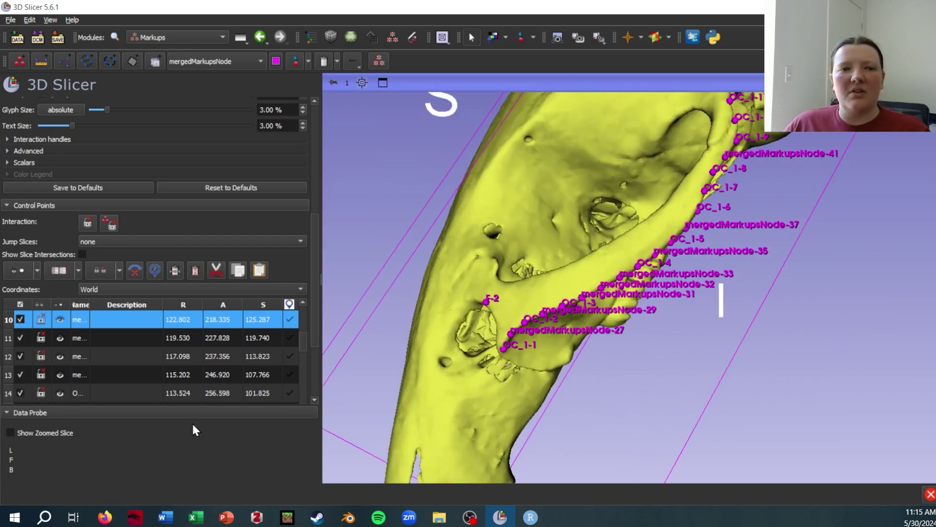
scroll(157, 366, "down", 10)
scroll(29, 340, "down", 2)
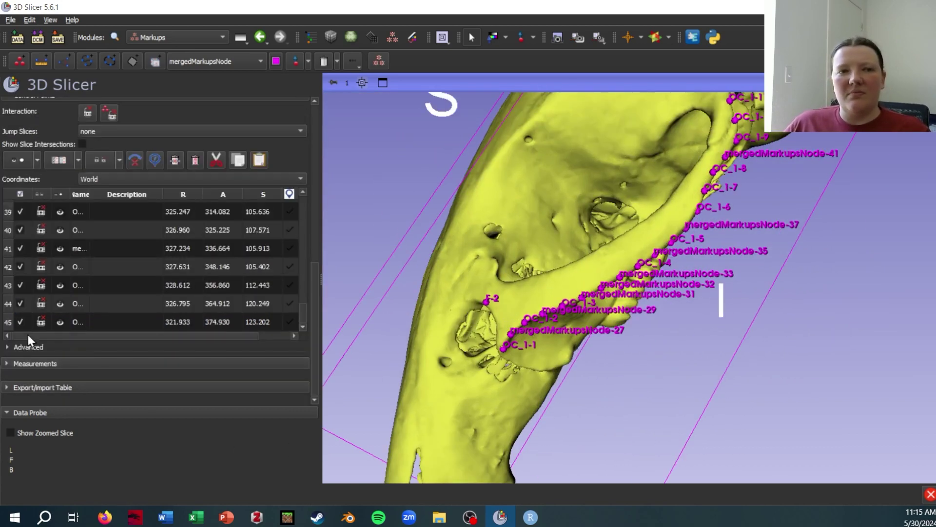
left_click(62, 303)
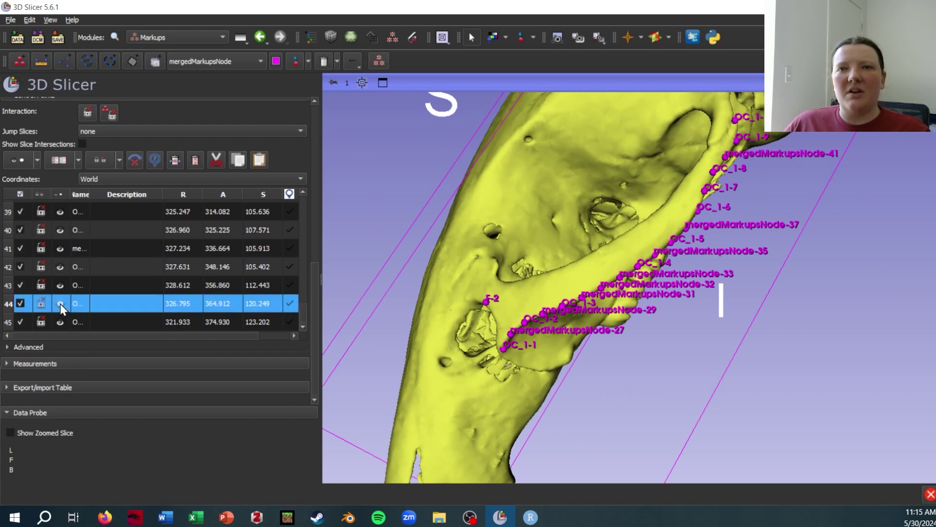
middle_click_drag(845, 145, 780, 226)
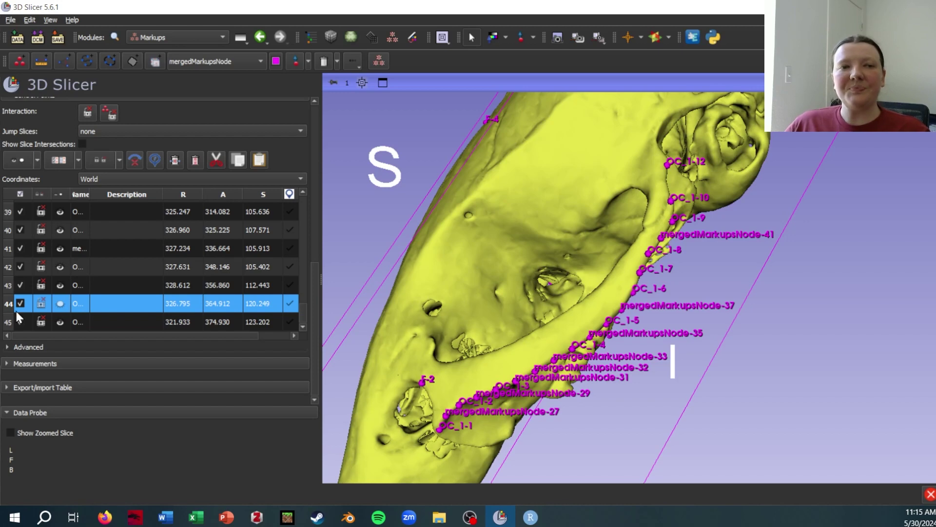
left_click(60, 303)
left_click_drag(795, 389, 677, 309)
scroll(800, 371, "down", 5)
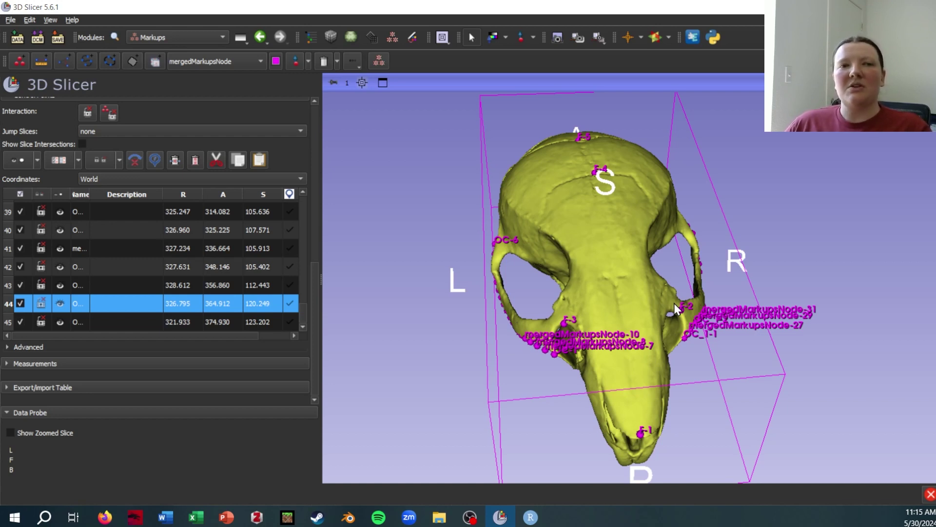
scroll(228, 168, "up", 10)
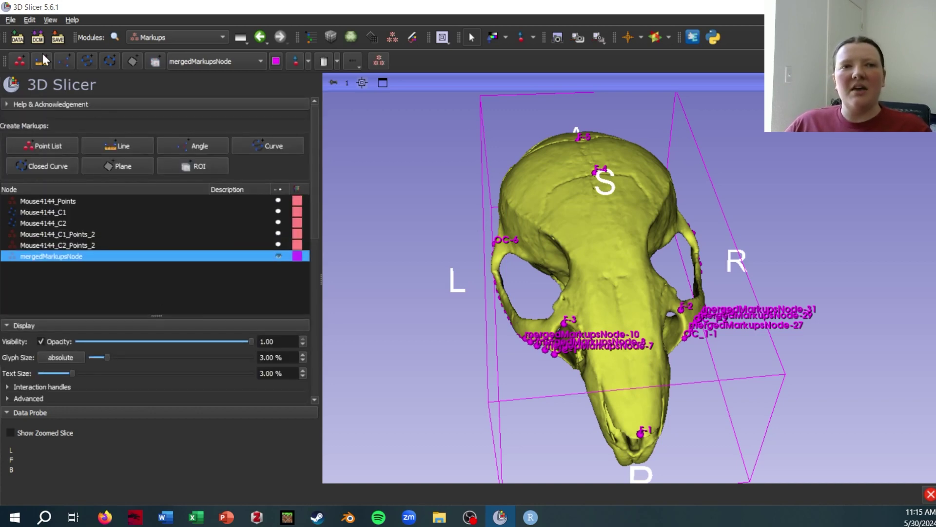
Step: In the Save dialog, untick Mouse4144_C1.fcsv and keep mergedMarkupsNode.mrk.json ticked
left_click(59, 38)
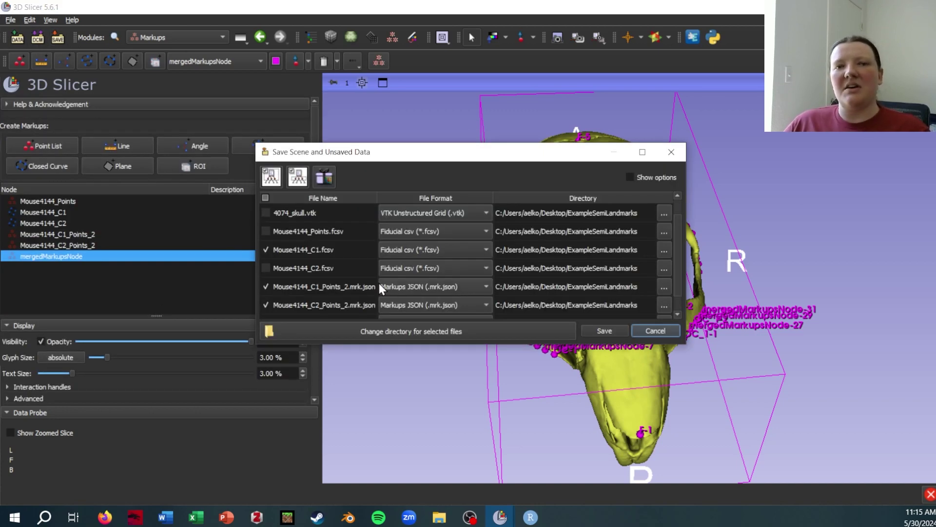
scroll(381, 288, "down", 1)
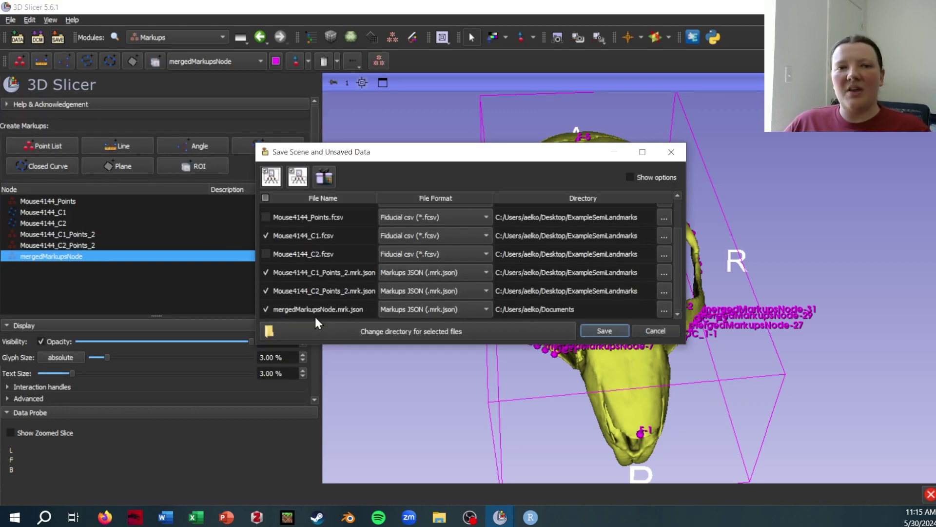
left_click(266, 235)
scroll(264, 265, "up", 1)
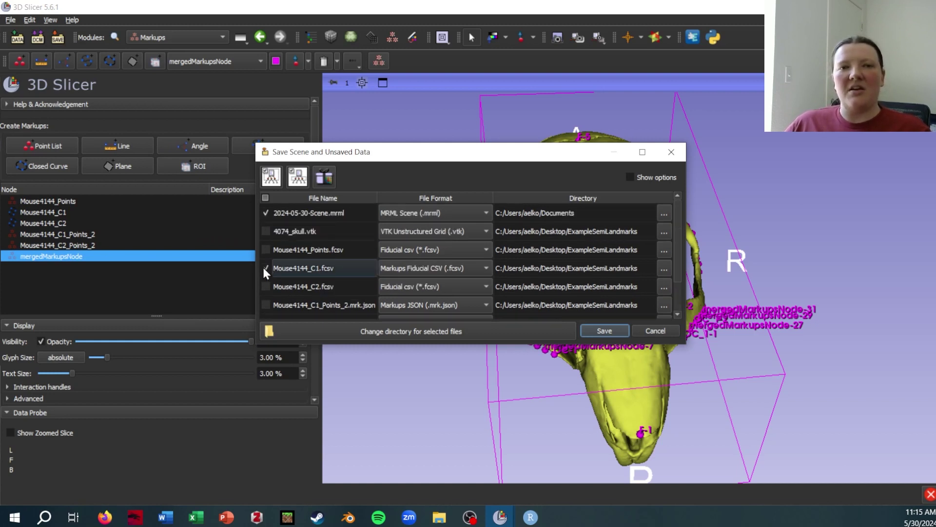
left_click(265, 210)
scroll(417, 295, "down", 2)
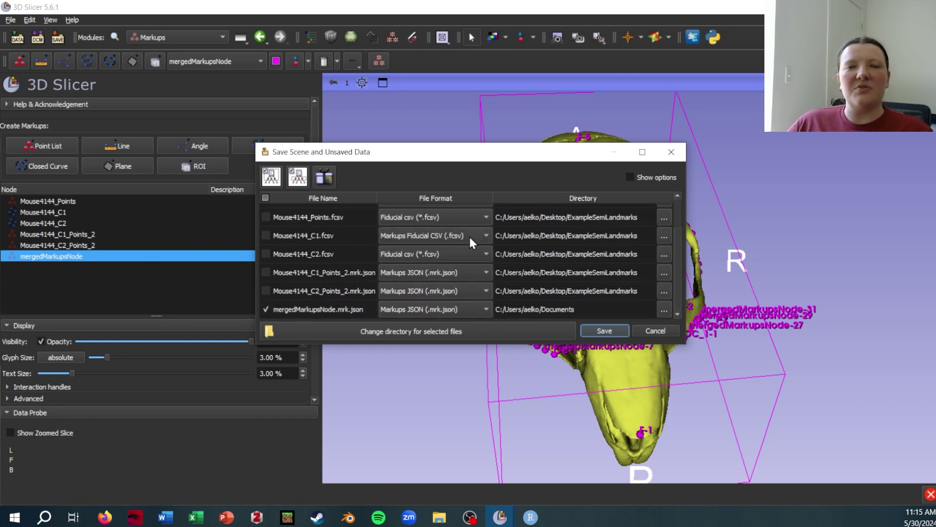